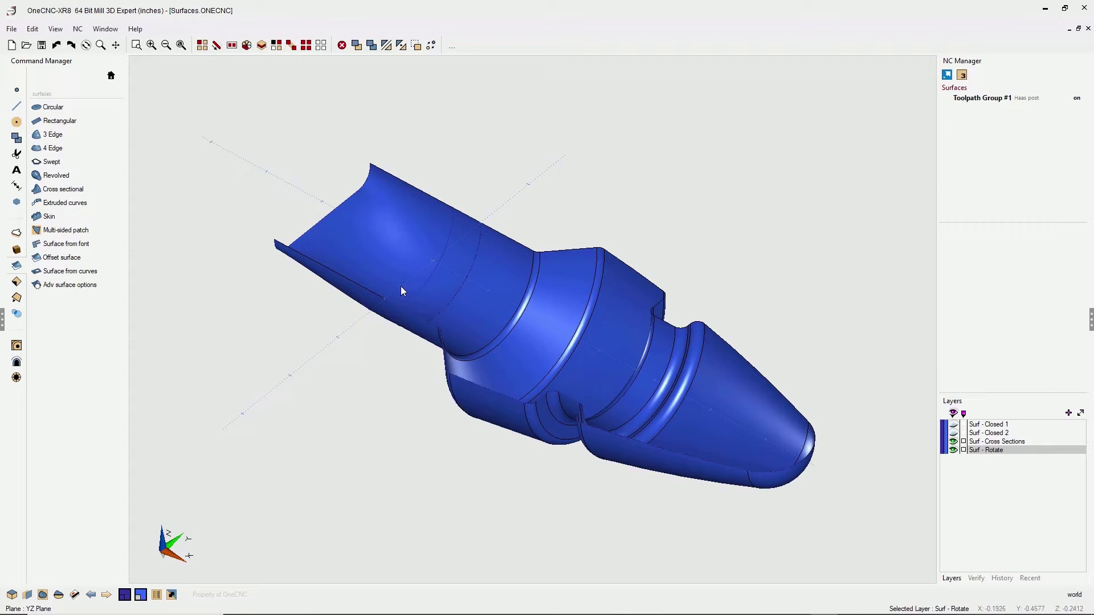
# Step: Hide the Surf - Rotate and Surf - Cross Sections layers, and show Surf - Closed 1 as the active layer
pyautogui.scroll(2, 400, 281)
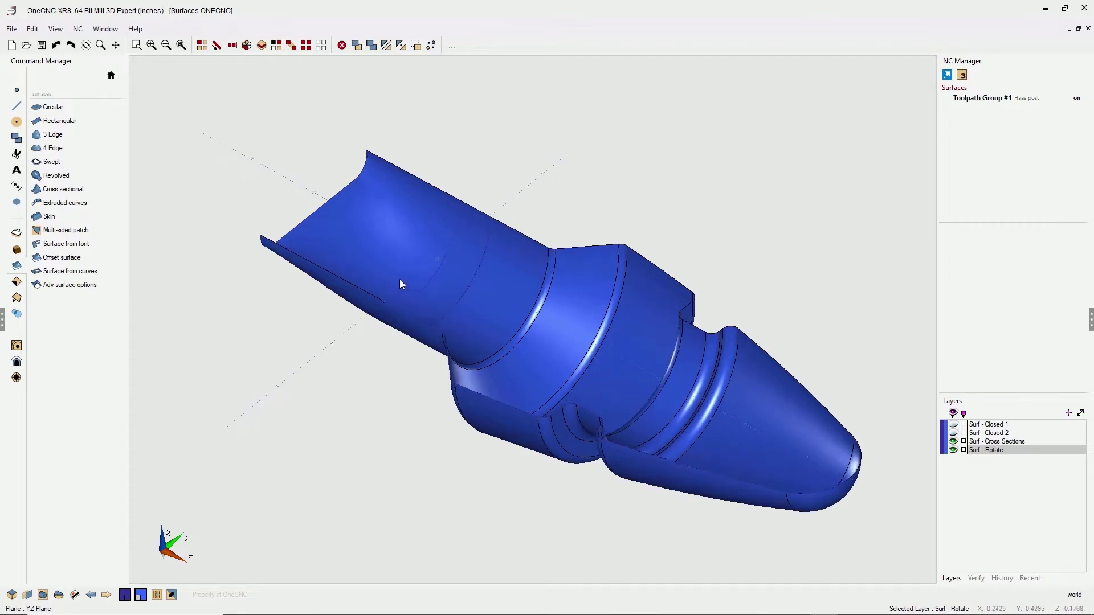
pyautogui.click(953, 451)
pyautogui.click(954, 443)
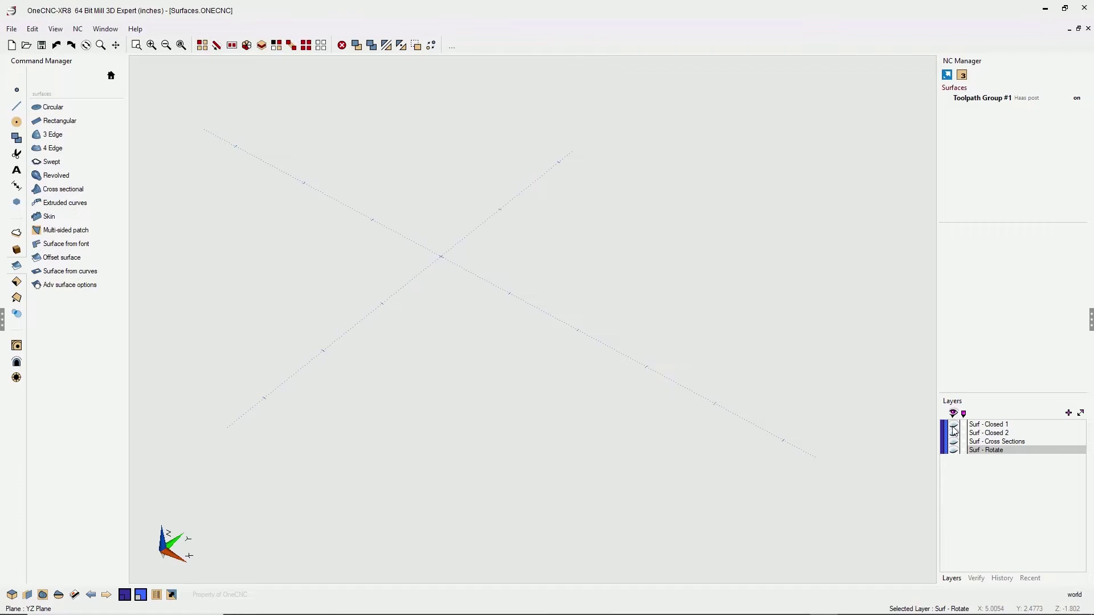
pyautogui.click(953, 425)
pyautogui.click(976, 426)
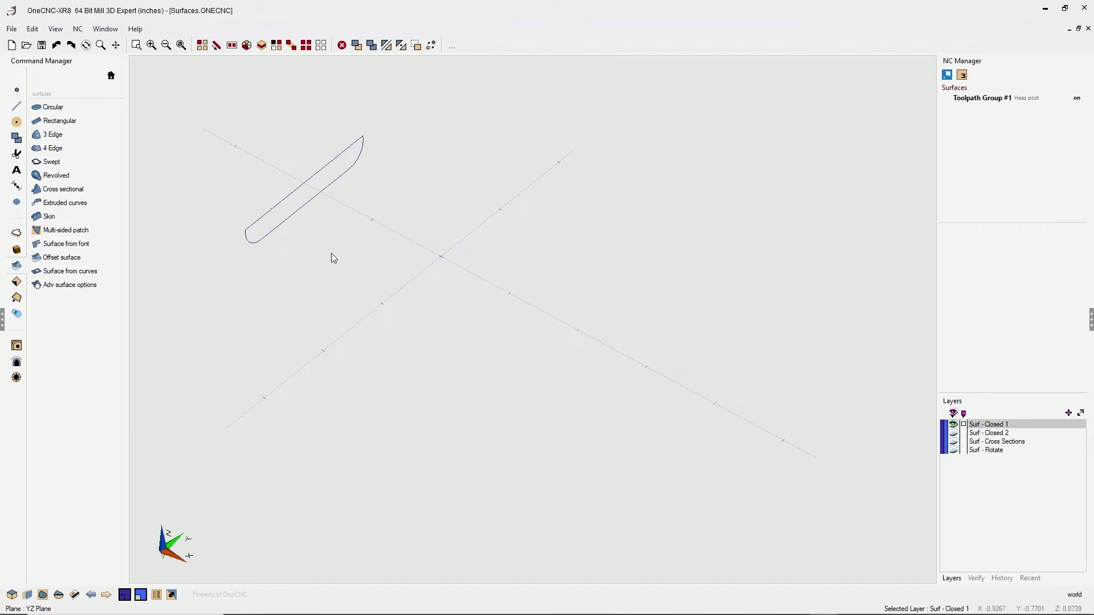
# Step: Create a flat surface from the closed end-profile curve on the Surf - Closed 1 layer using Surface from curves
pyautogui.moveTo(326, 247); pyautogui.dragTo(487, 371, button='middle')
pyautogui.scroll(5, 454, 335)
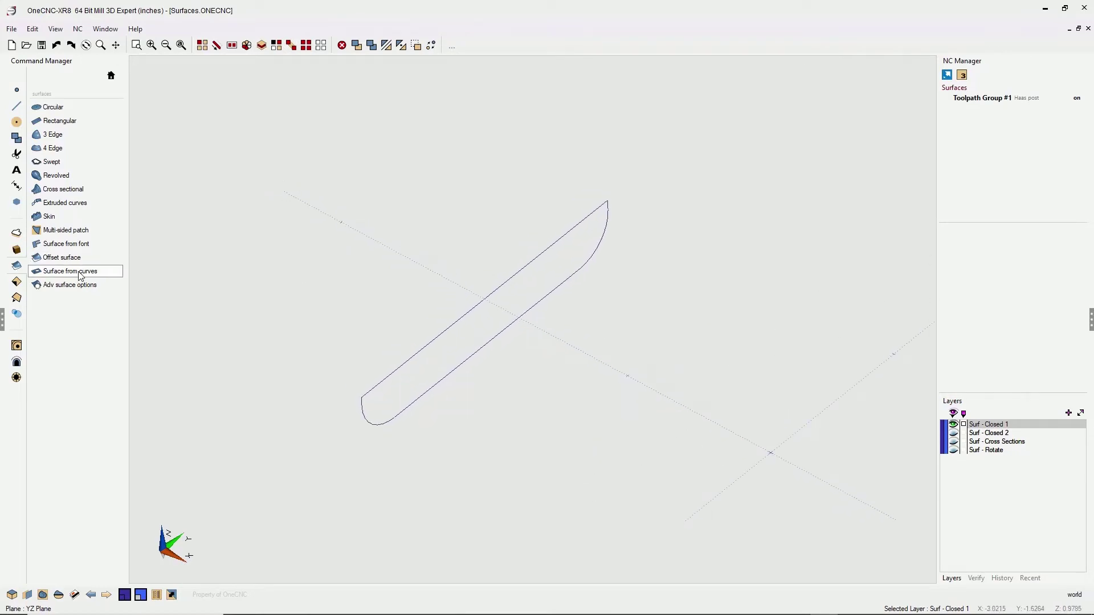
pyautogui.keyDown('shift'); pyautogui.moveTo(494, 345); pyautogui.dragTo(491, 301, button='middle'); pyautogui.keyUp('shift')
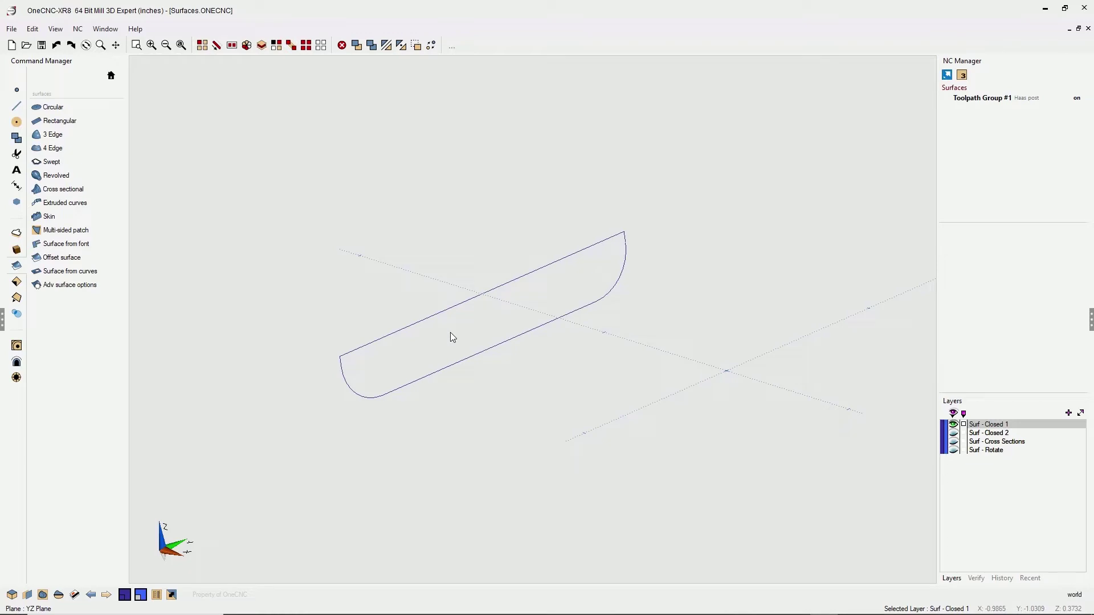
pyautogui.click(72, 272)
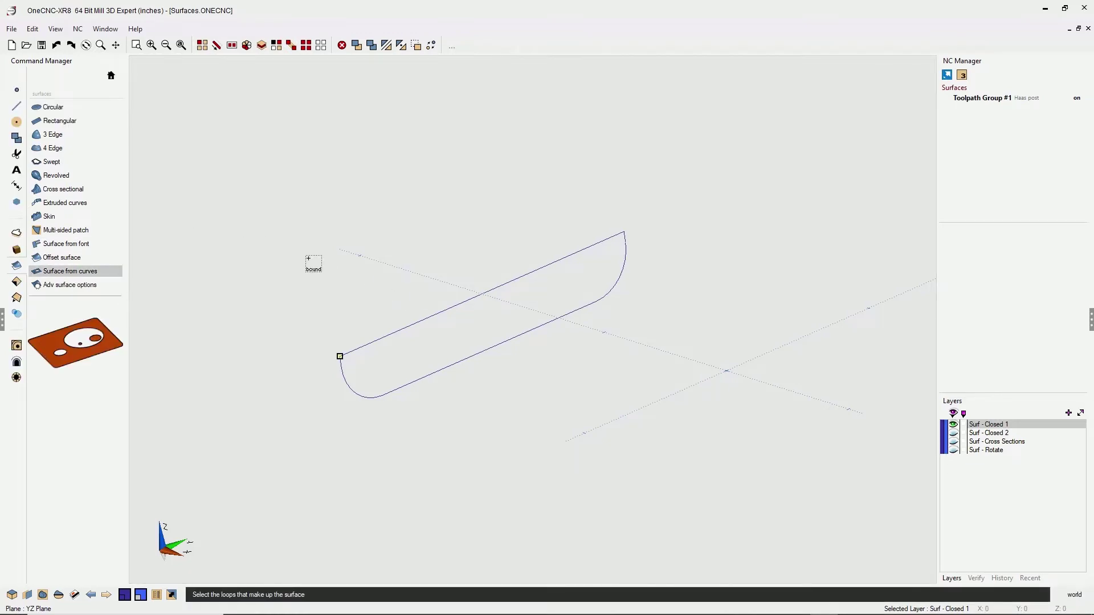
pyautogui.click(441, 299)
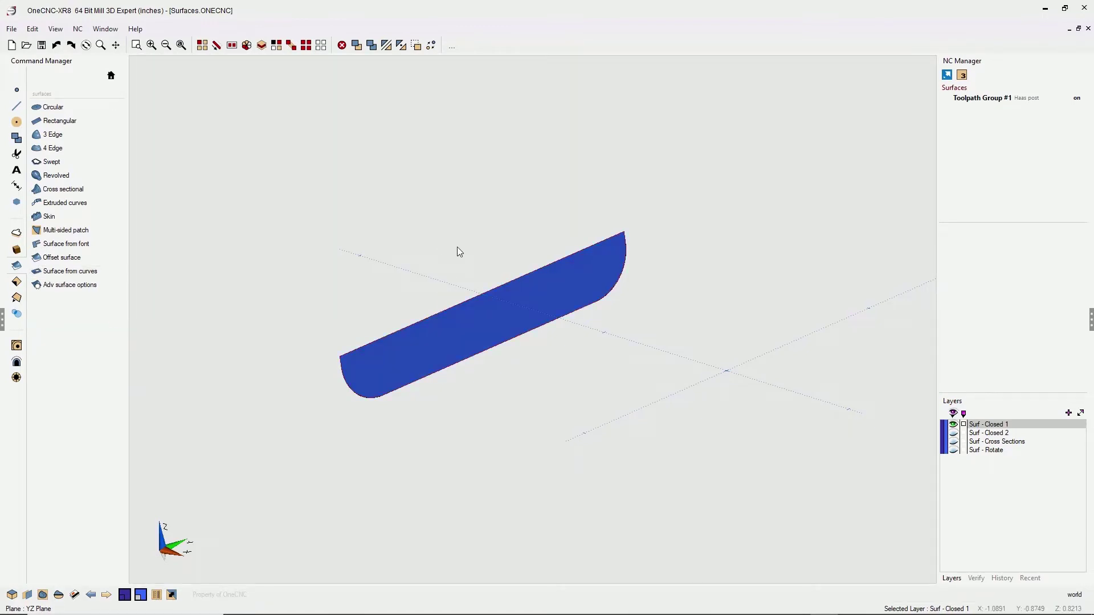
pyautogui.scroll(-1, 498, 310)
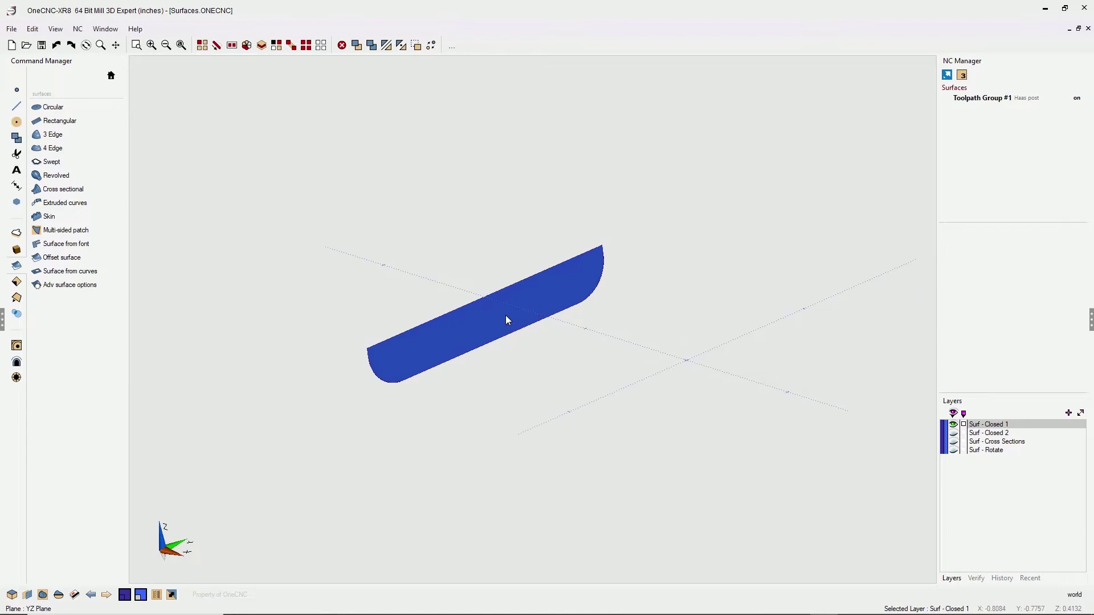
# Step: Hide the Surf - Closed 1 layer, and show Surf - Closed 2 as the active layer
pyautogui.click(953, 425)
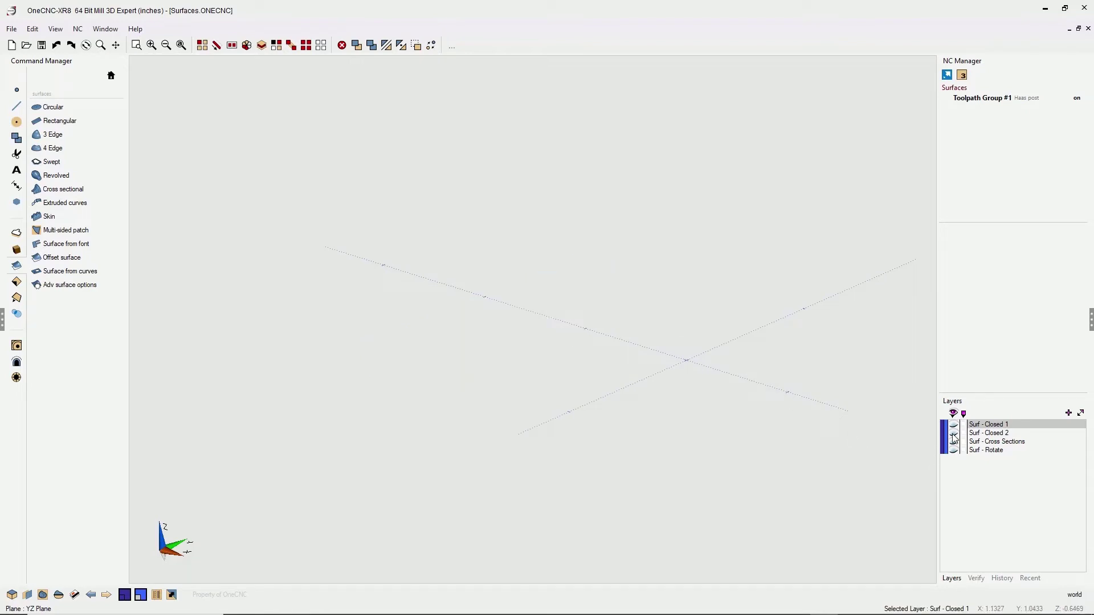
pyautogui.click(954, 433)
pyautogui.click(976, 434)
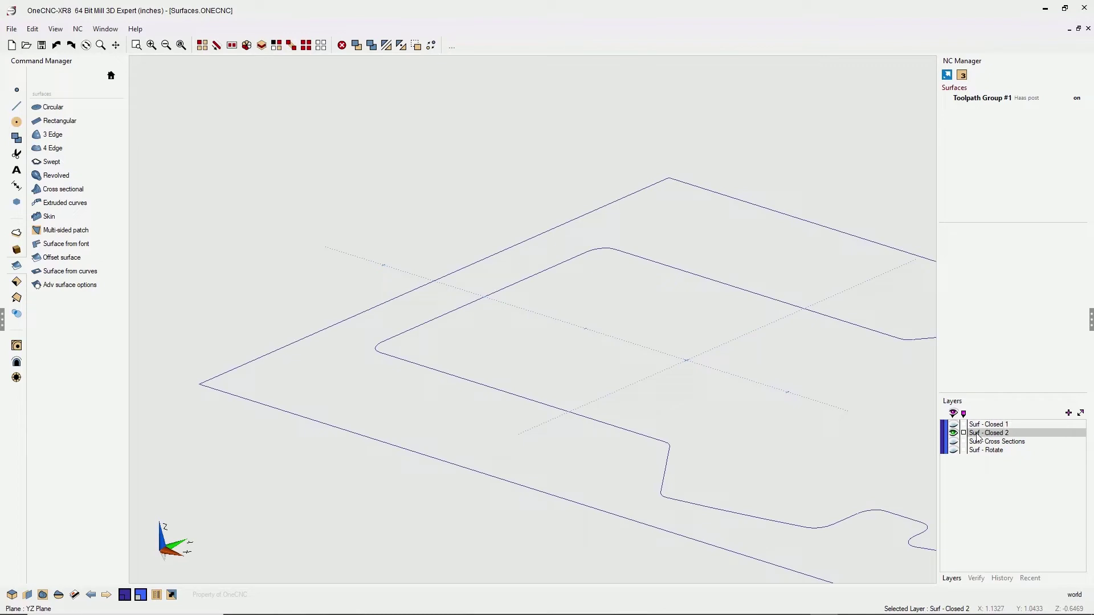
# Step: Create a flat surface between the inner part outline and the outer rectangle using Surface from curves
pyautogui.scroll(-2, 775, 403)
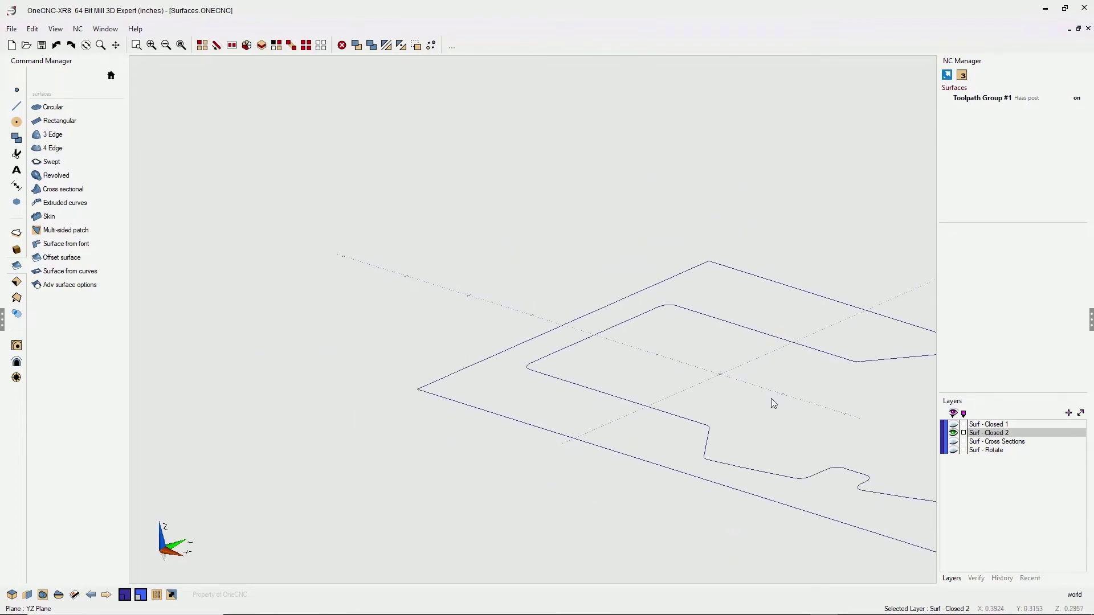
pyautogui.moveTo(771, 403); pyautogui.dragTo(503, 339, button='middle')
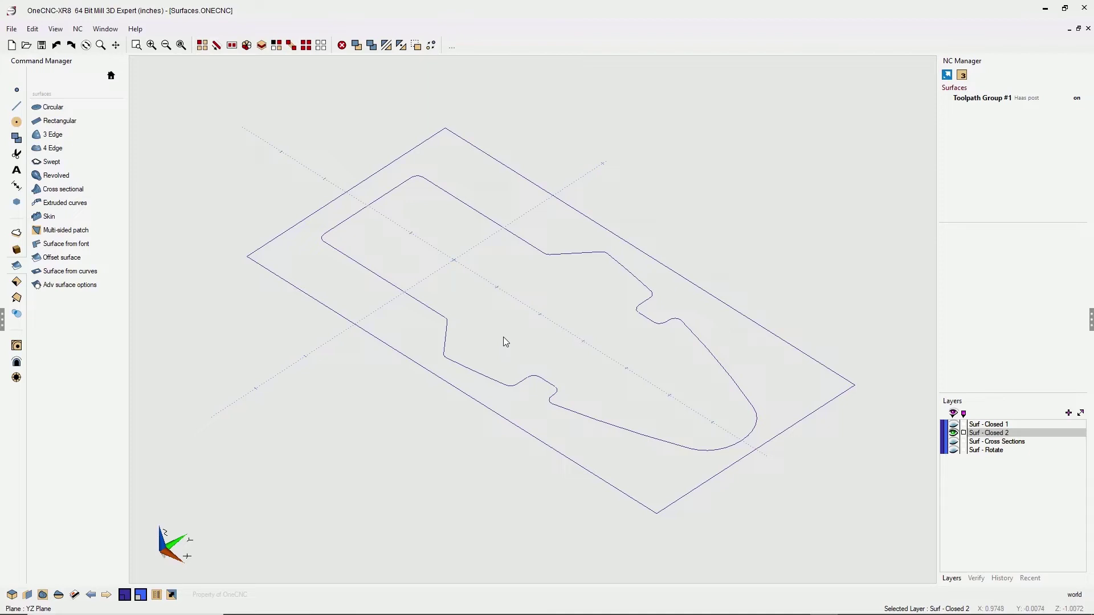
pyautogui.click(83, 272)
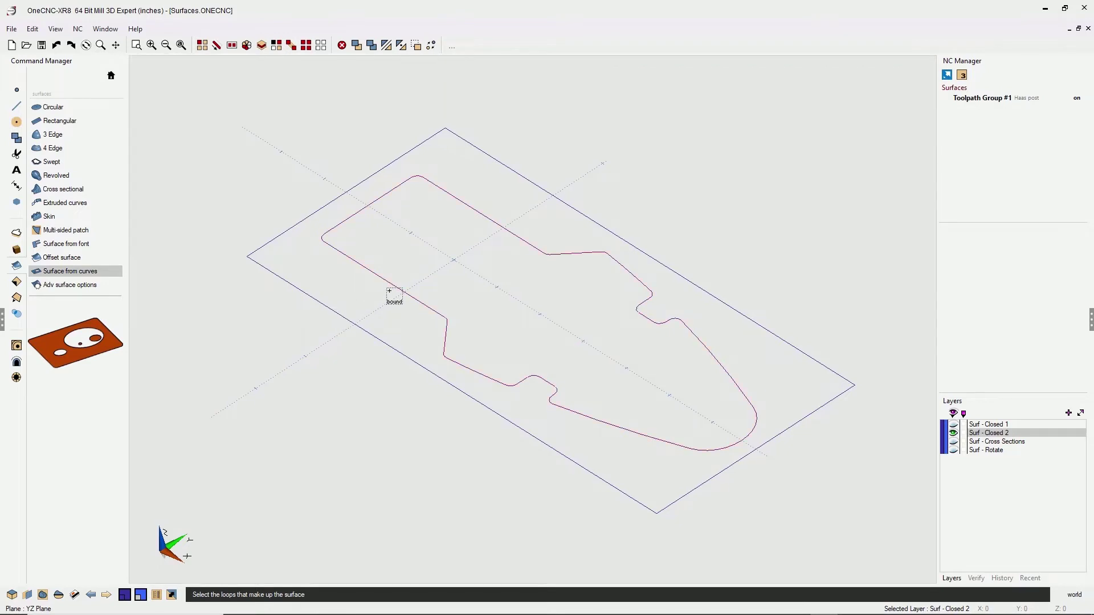
pyautogui.click(358, 320)
pyautogui.rightClick(326, 376)
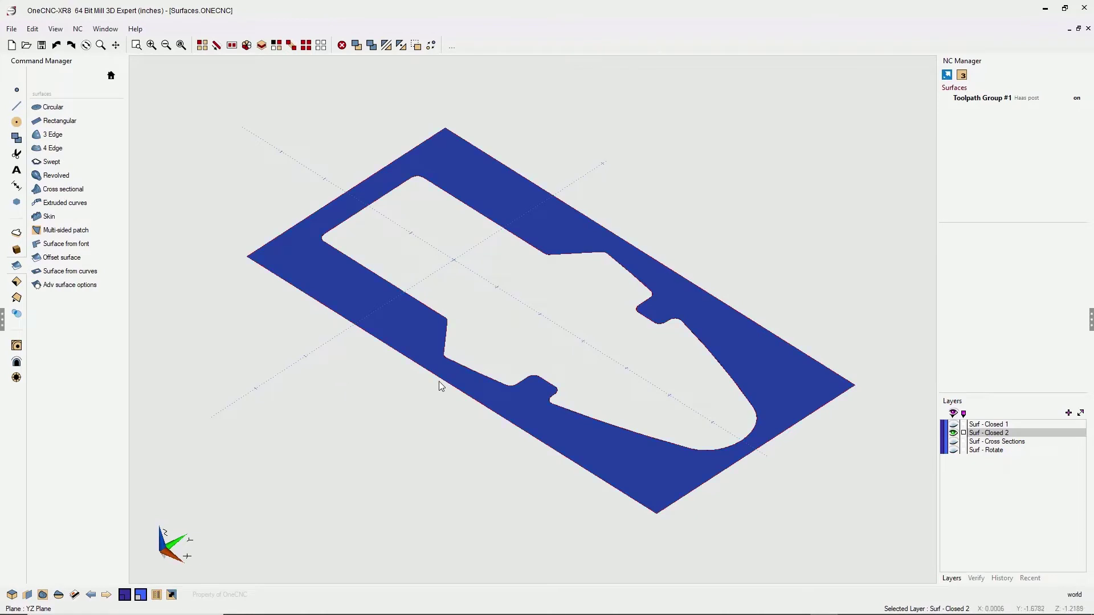
pyautogui.moveTo(750, 405); pyautogui.dragTo(733, 402, button='middle')
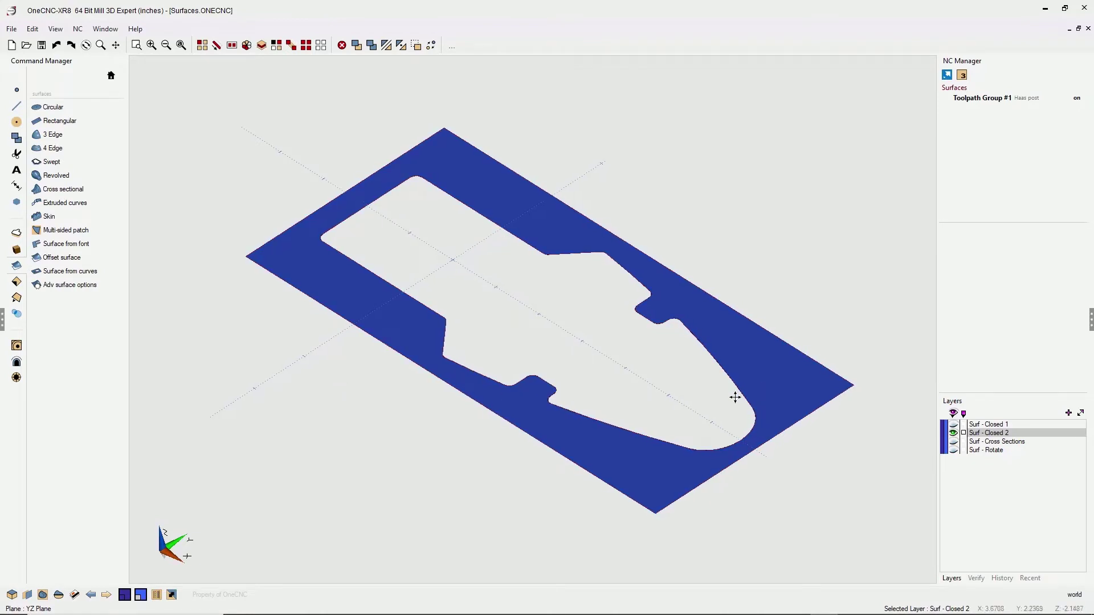
# Step: Show the Surf - Closed 1, Surf - Cross Sections and Surf - Rotate layers together with the flat parting surface
pyautogui.click(953, 425)
pyautogui.click(953, 442)
pyautogui.click(952, 450)
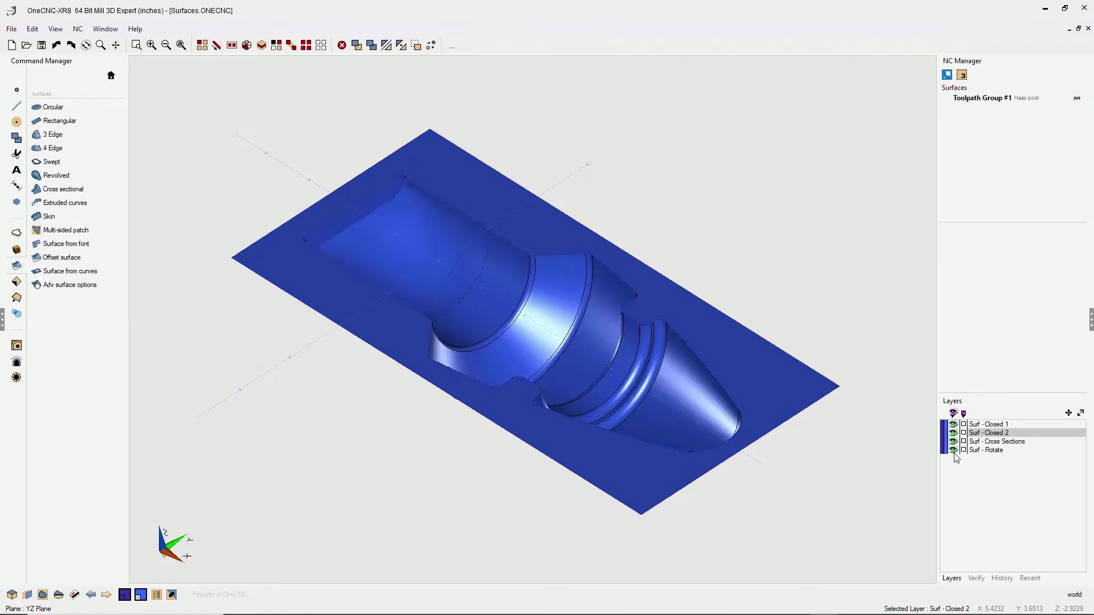
pyautogui.moveTo(540, 320); pyautogui.dragTo(544, 357, button='middle')
pyautogui.scroll(2, 434, 294)
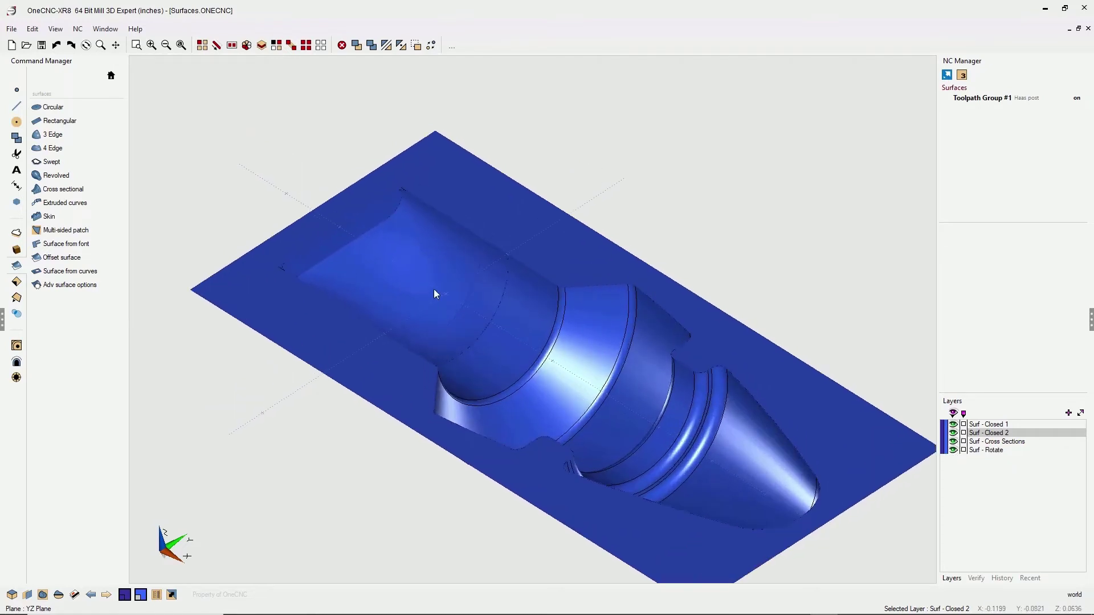
pyautogui.scroll(1, 433, 289)
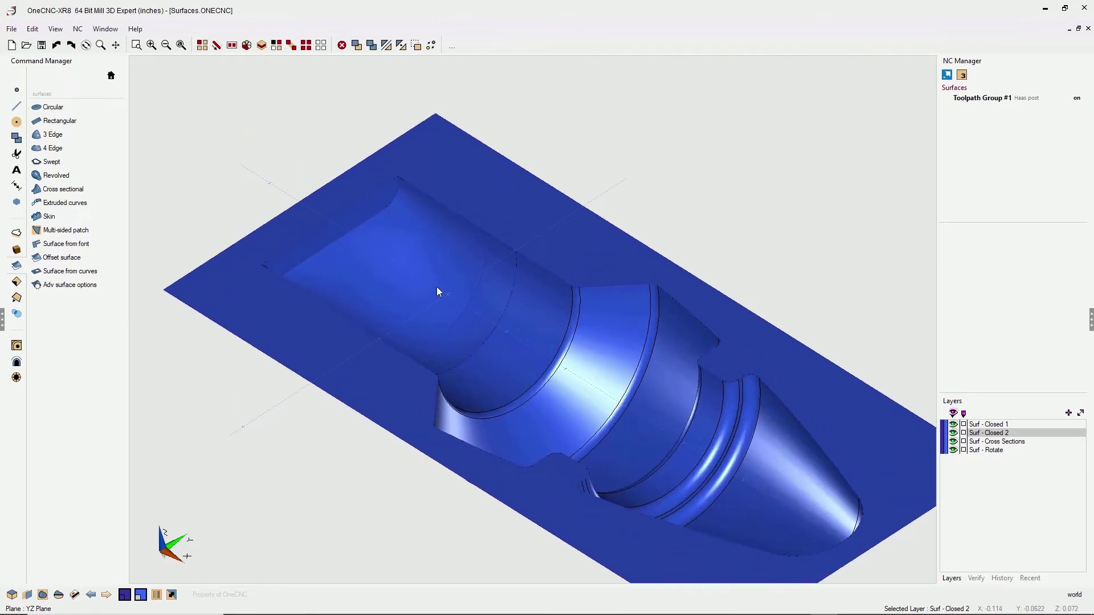
# Step: Hide the Surf - Closed 2 layer, and switch Surf - Closed 1 off and back on to compare the open end
pyautogui.click(953, 433)
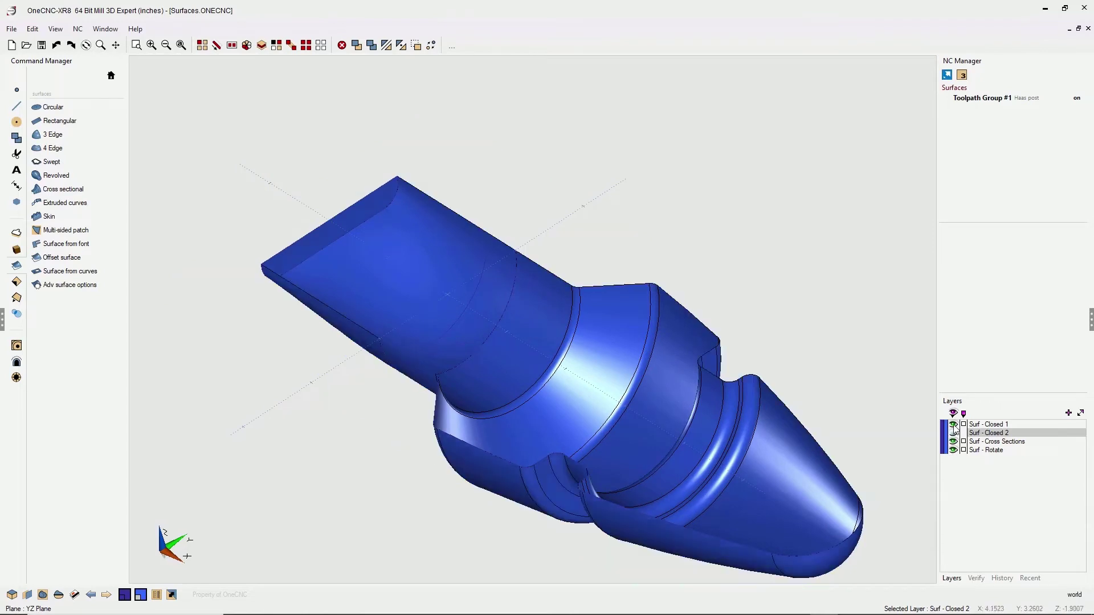
pyautogui.click(953, 425)
pyautogui.scroll(3, 419, 297)
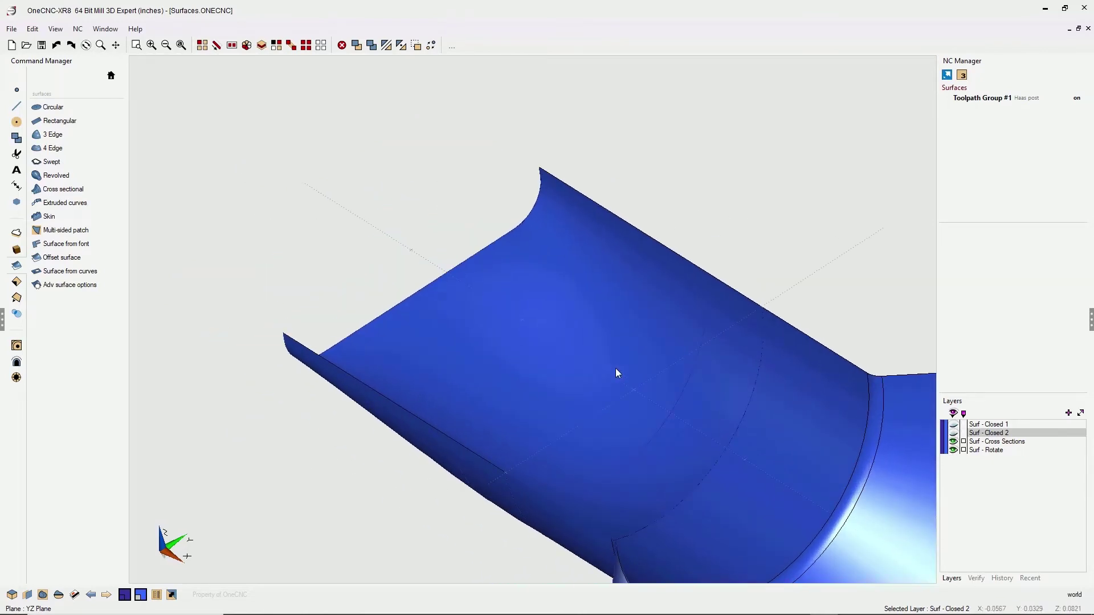
pyautogui.hotkey('ctrl', 'z')
pyautogui.scroll(2, 481, 241)
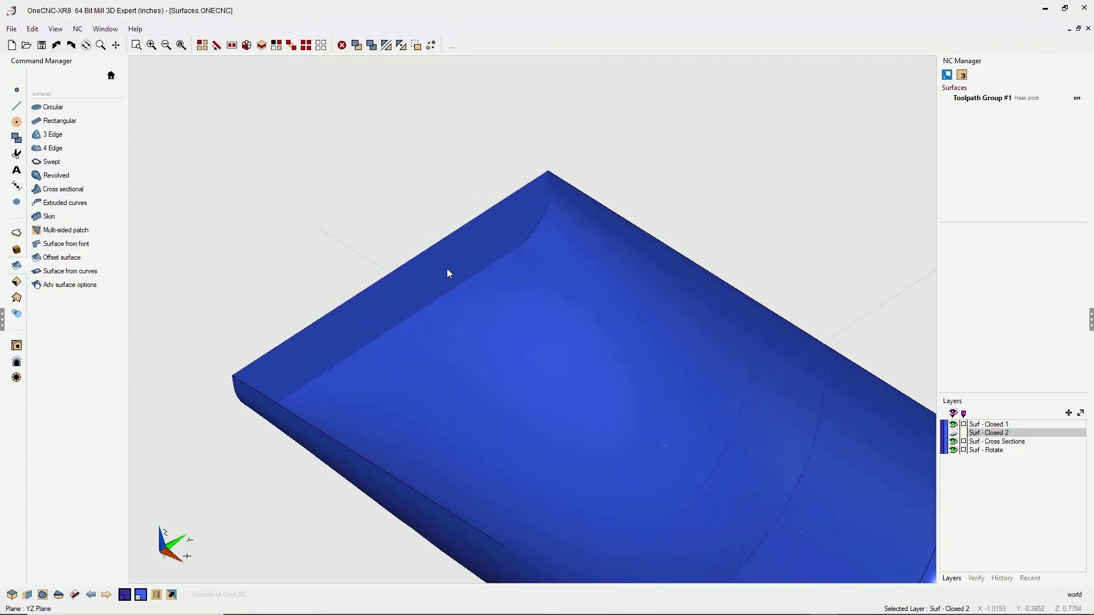
pyautogui.scroll(1, 449, 274)
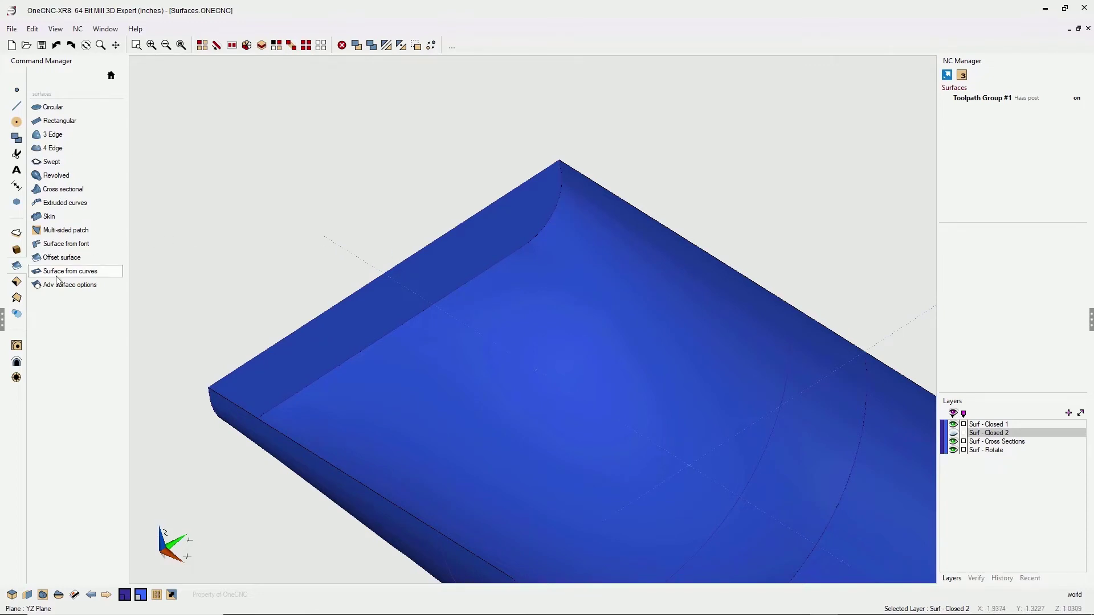
# Step: Set up a Fillet between 2 surfaces (blend) with a radius of 0.125
pyautogui.click(17, 298)
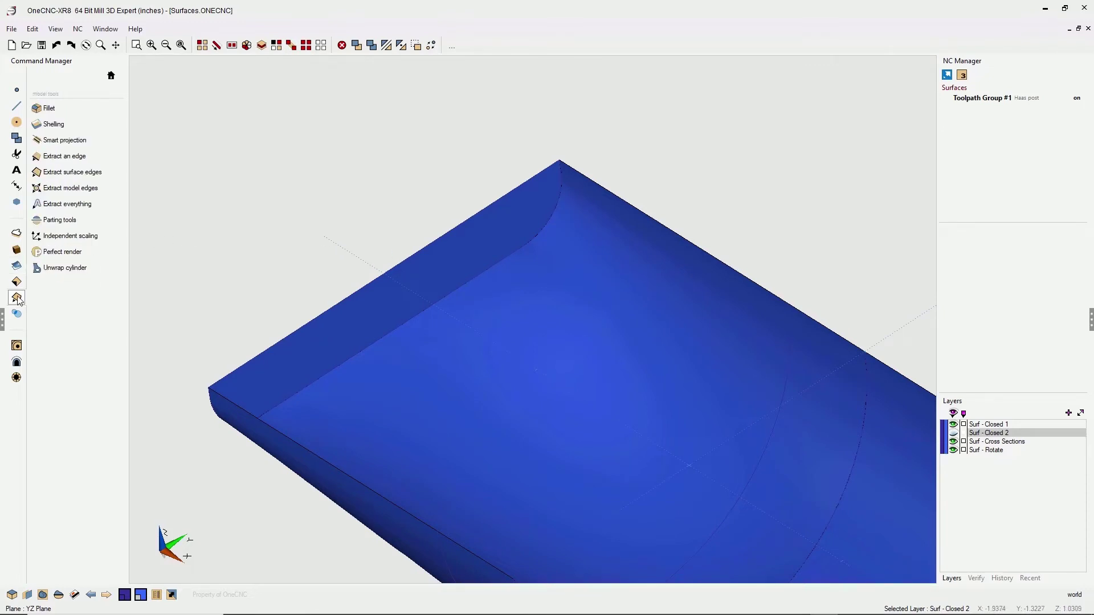
pyautogui.click(50, 110)
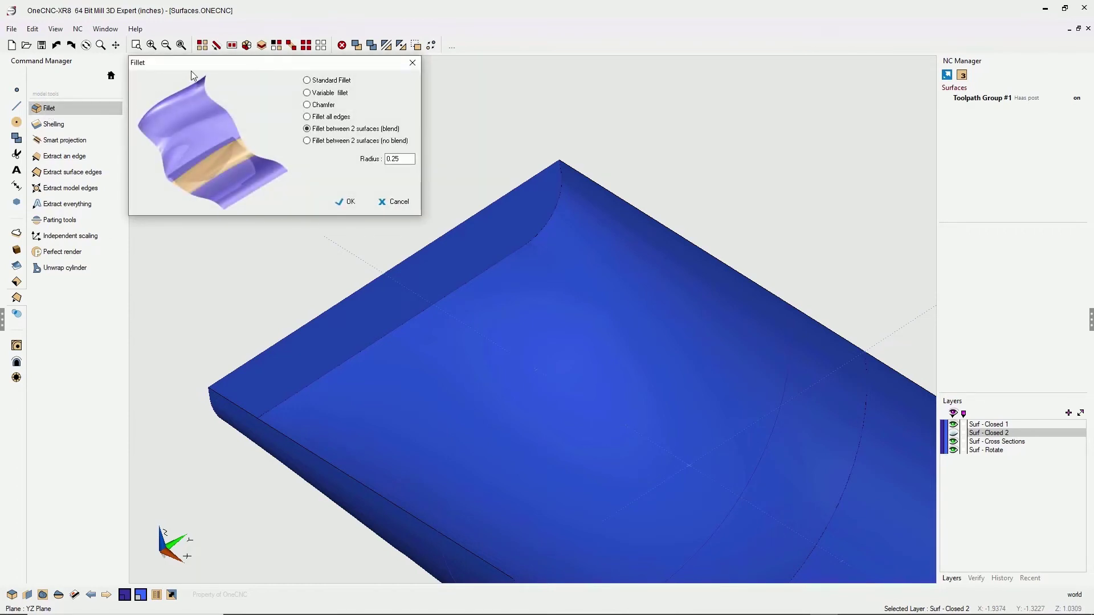
pyautogui.moveTo(198, 69); pyautogui.dragTo(196, 69)
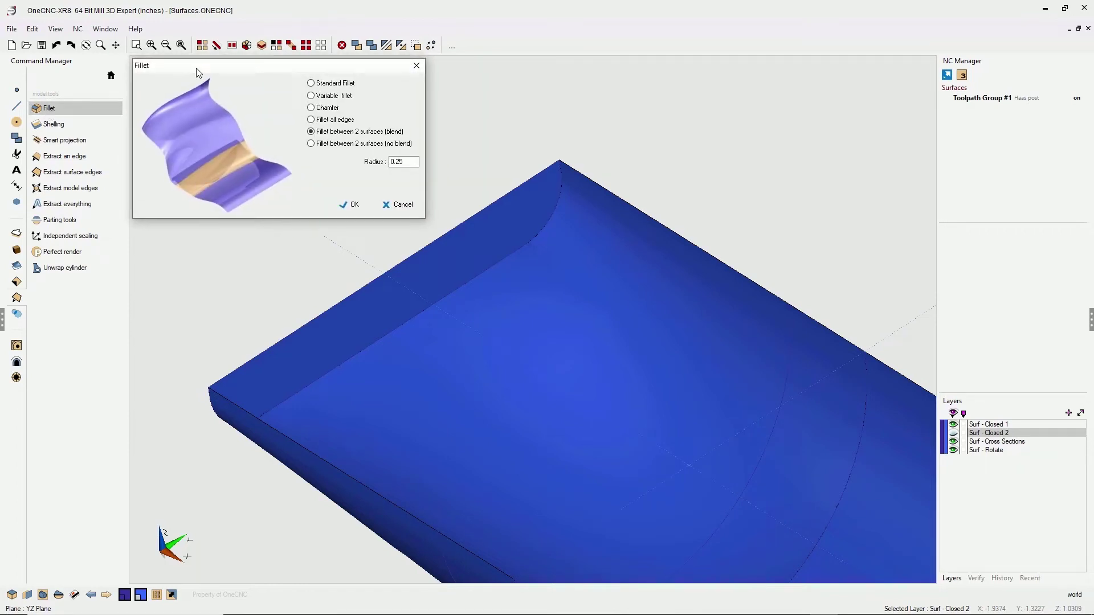
pyautogui.doubleClick(400, 163)
pyautogui.write('.125')
pyautogui.click(353, 205)
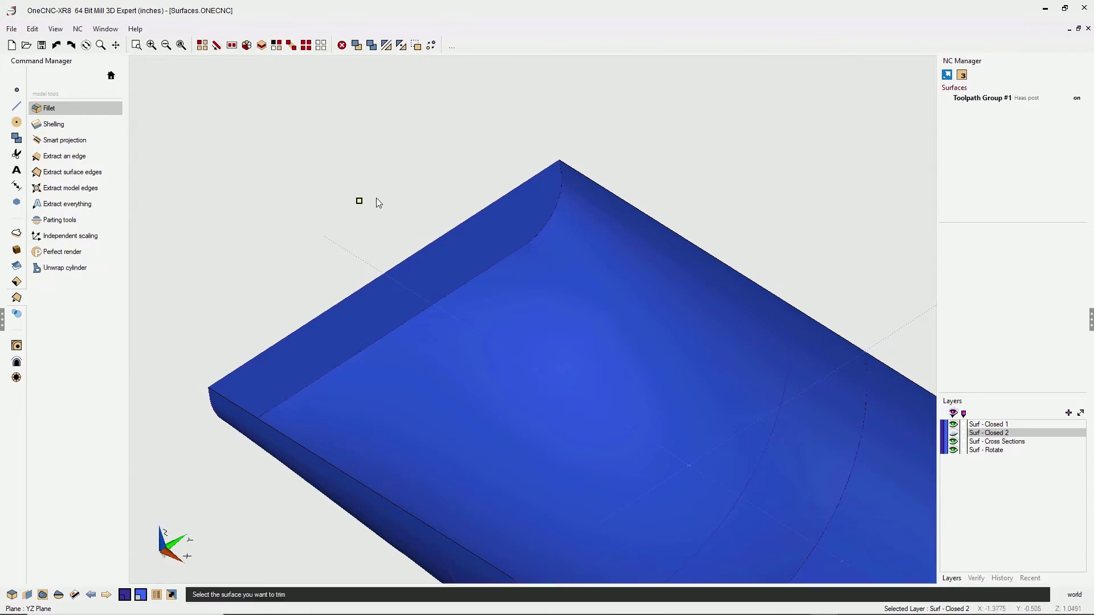
# Step: Fillet the flat end surface to the curved body surface, flipping the side of both surfaces inward
pyautogui.click(438, 279)
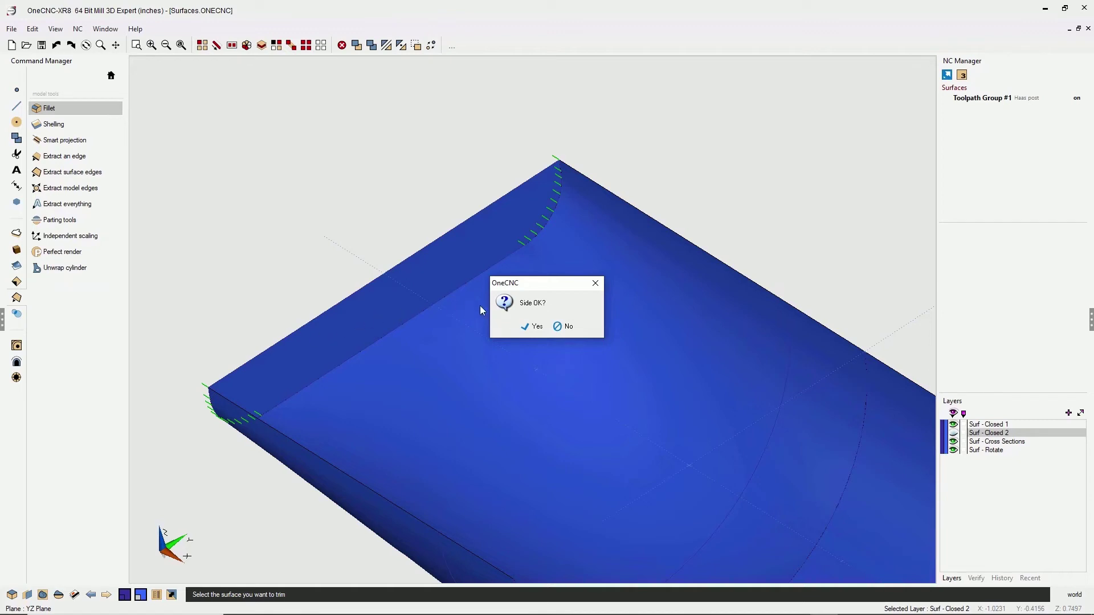
pyautogui.click(561, 328)
pyautogui.click(536, 327)
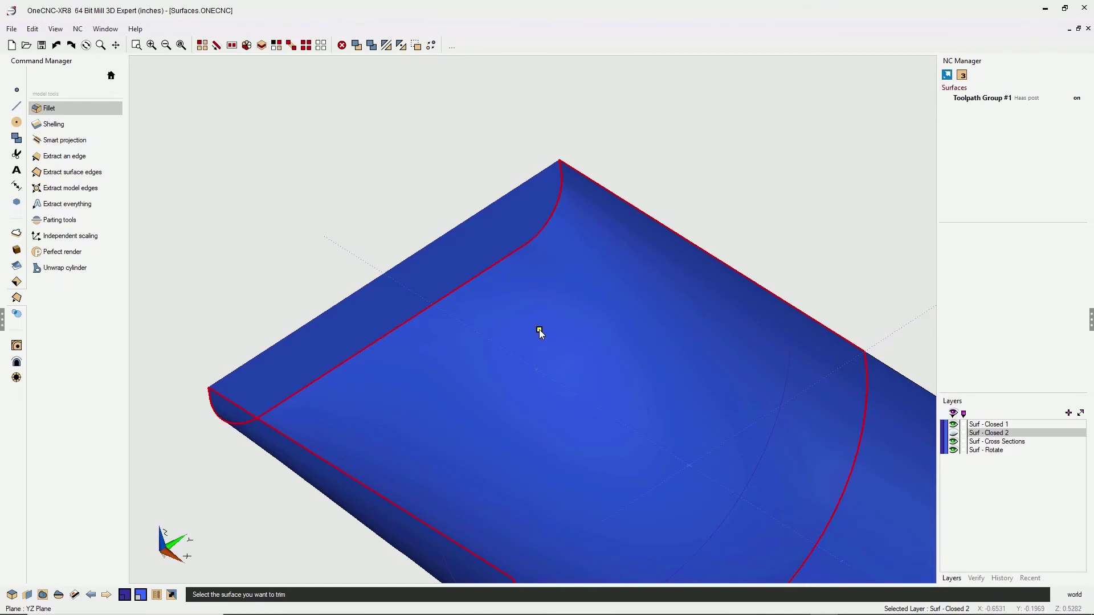
pyautogui.click(540, 331)
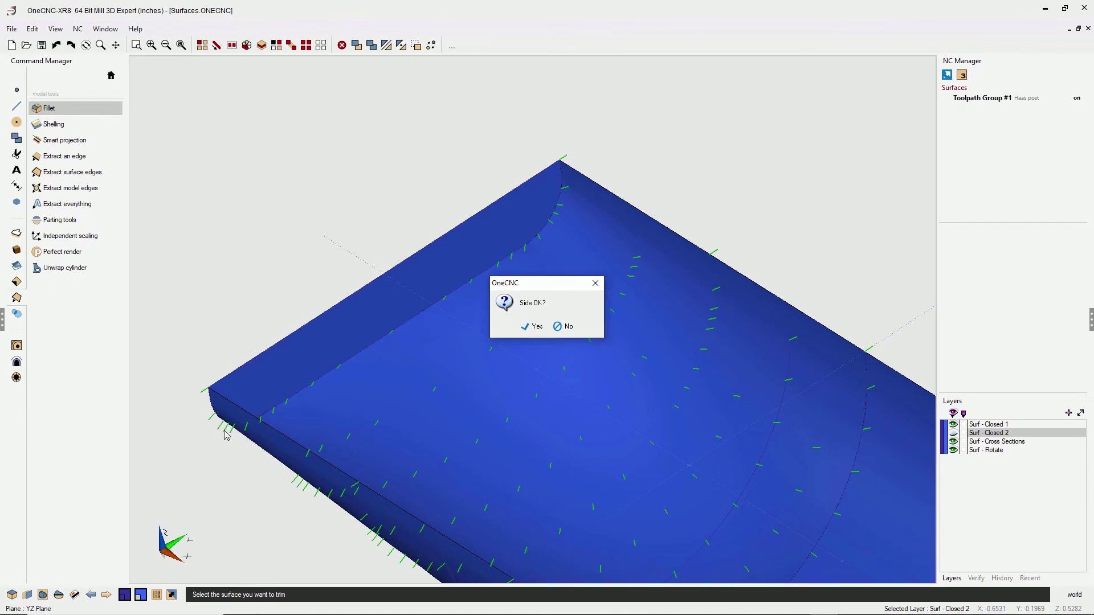
pyautogui.click(568, 328)
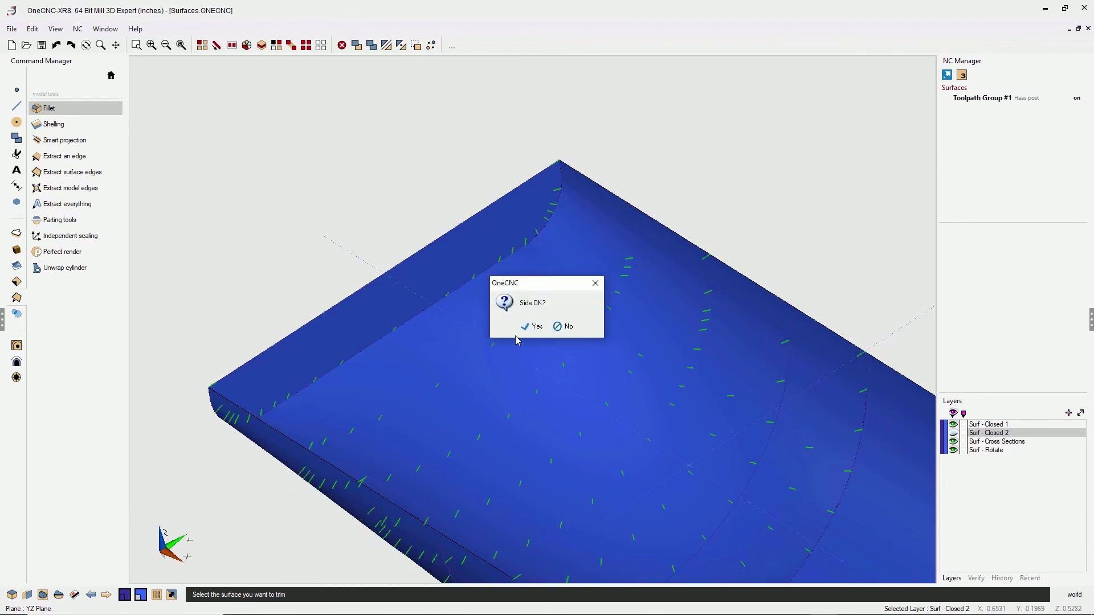
pyautogui.click(537, 327)
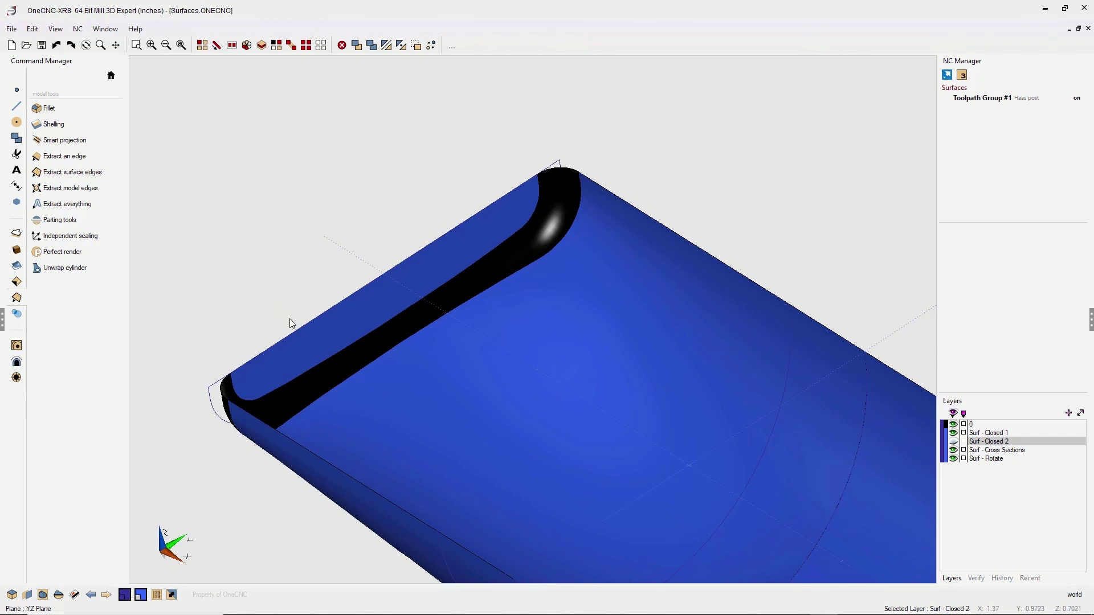
# Step: Change the color of the new fillet surface to blue
pyautogui.press('Return')
pyautogui.click(313, 386)
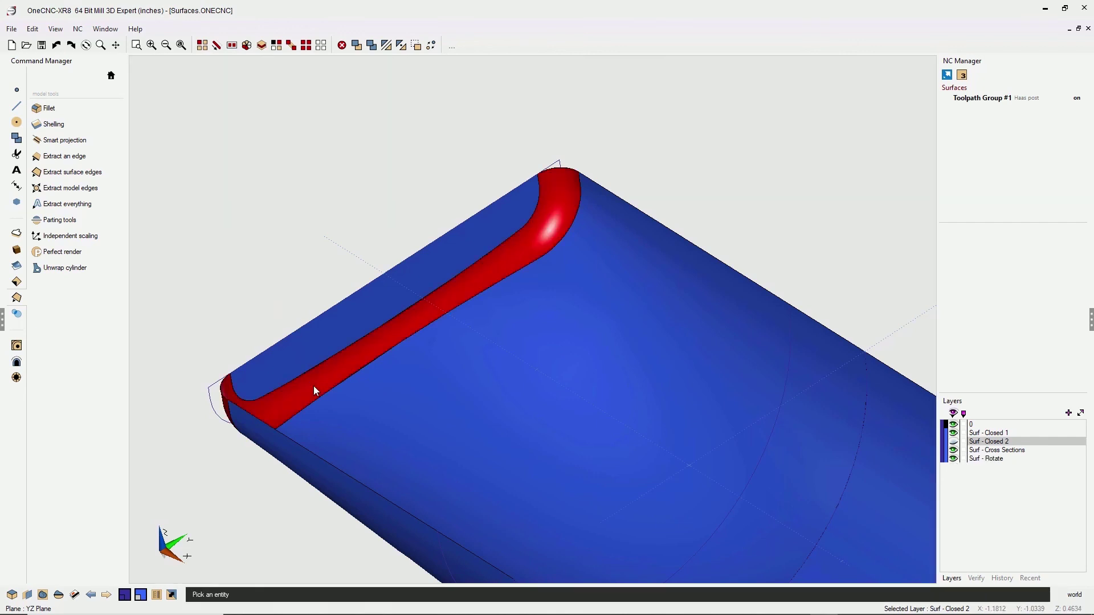
pyautogui.click(172, 596)
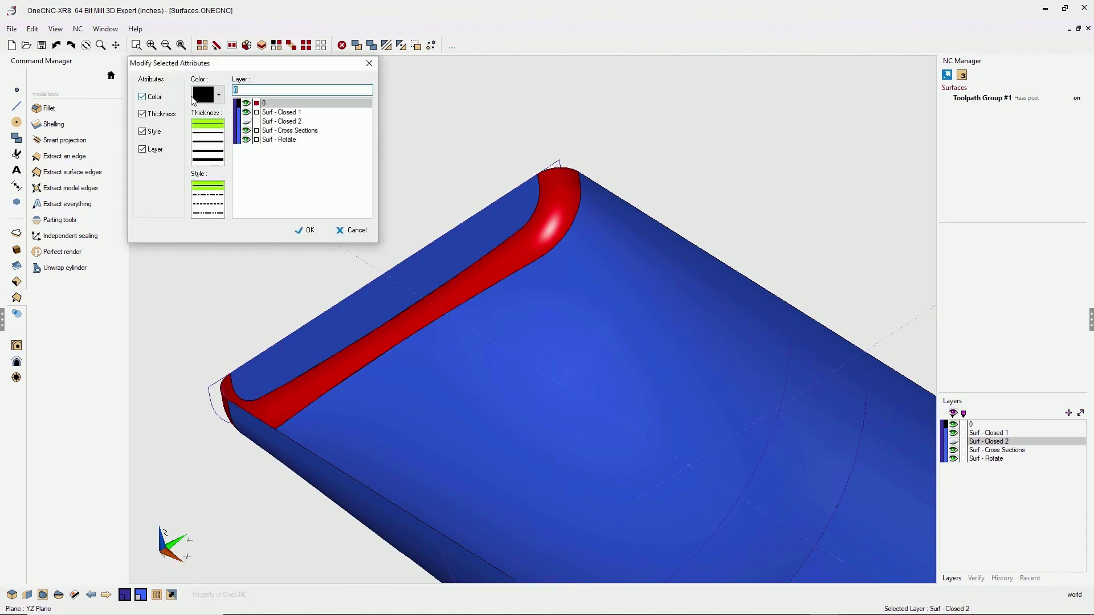
pyautogui.click(218, 96)
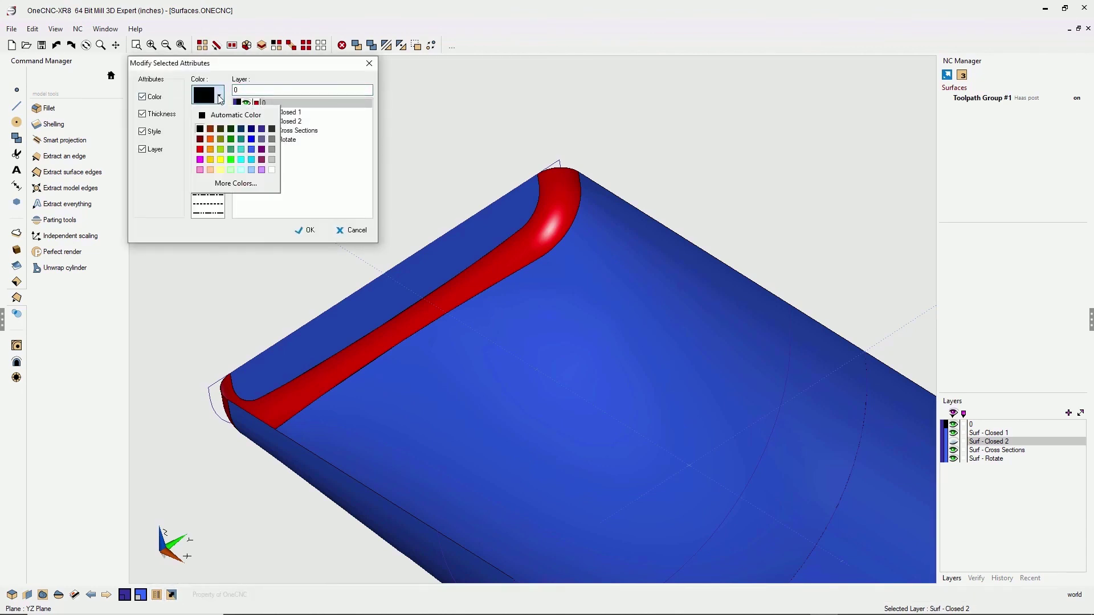
pyautogui.click(251, 149)
pyautogui.click(307, 231)
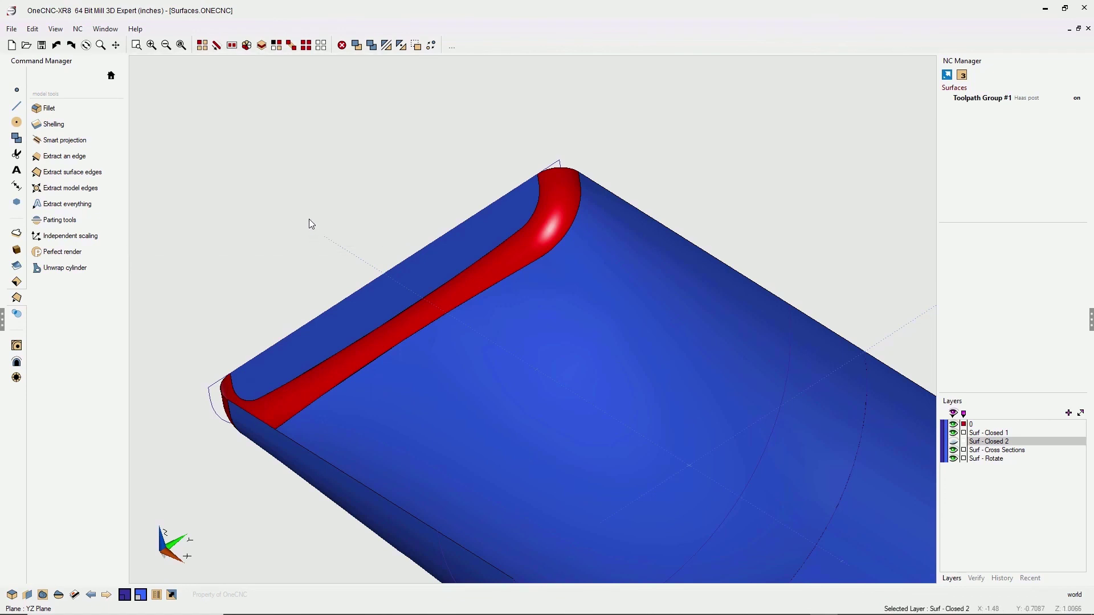
# Step: Show the Surf - Closed 2 layer again alongside the filleted cavity
pyautogui.click(953, 442)
pyautogui.scroll(-2, 734, 431)
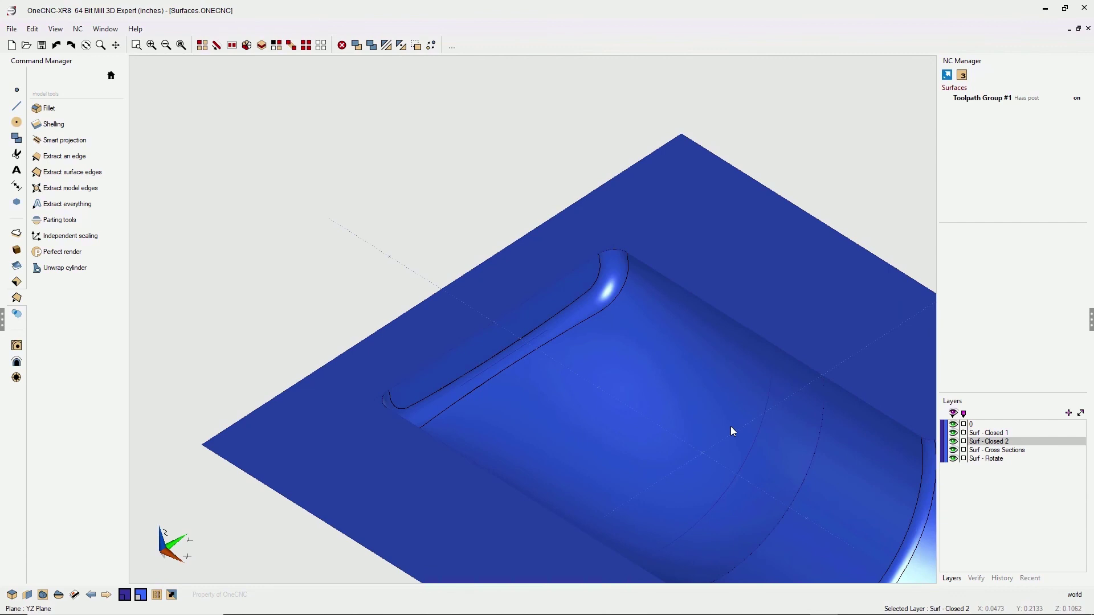
pyautogui.scroll(-3, 728, 432)
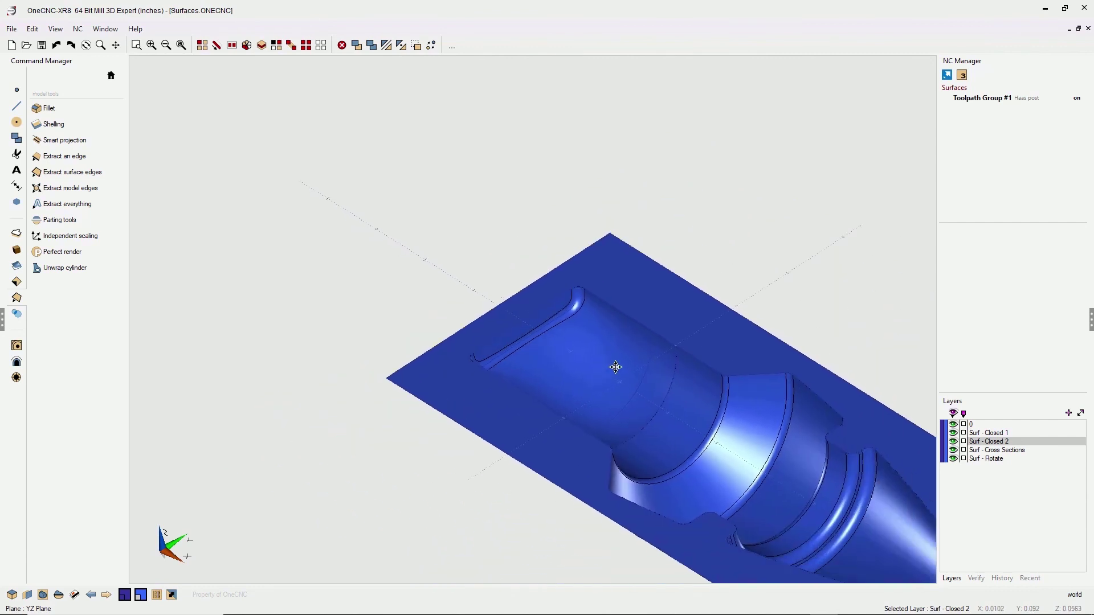